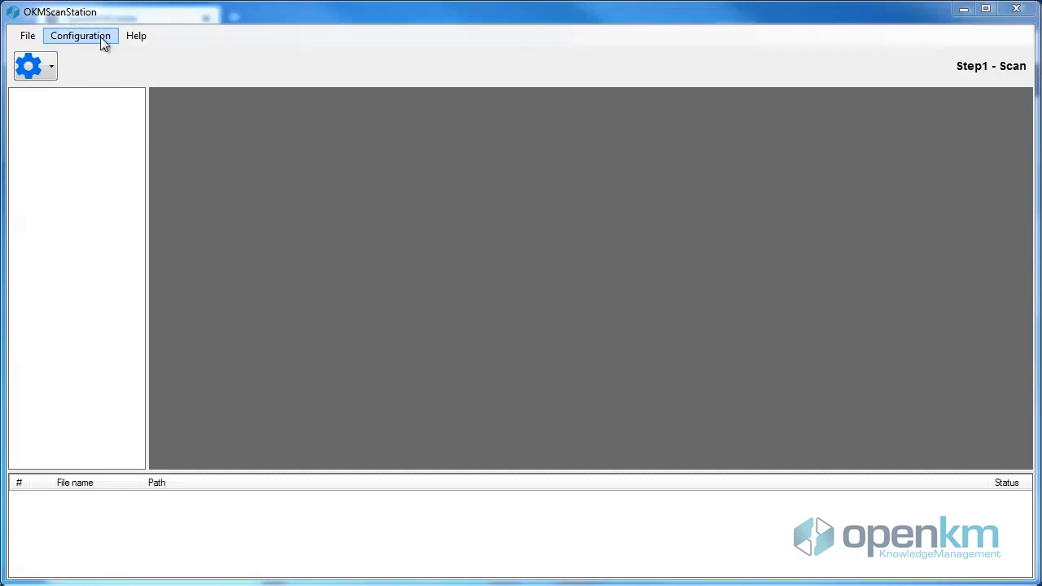
# Open the Configuration menu to show its Server and Profiles configuration options.
pyautogui.click(77, 37)
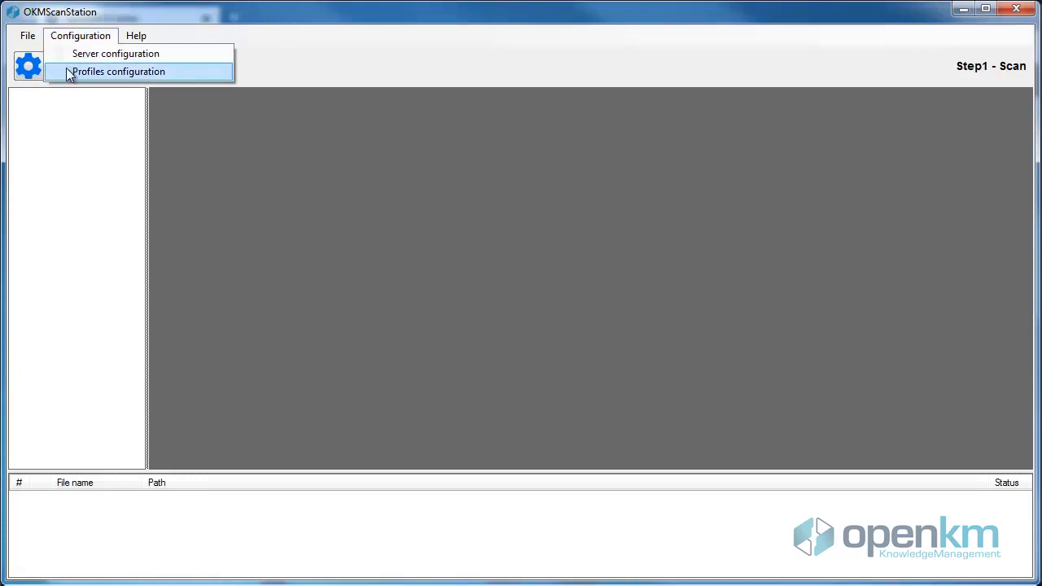
# Put the scan-pdf-rename-upload profile into edit mode, showing its Convert to PDF settings.
pyautogui.click(126, 73)
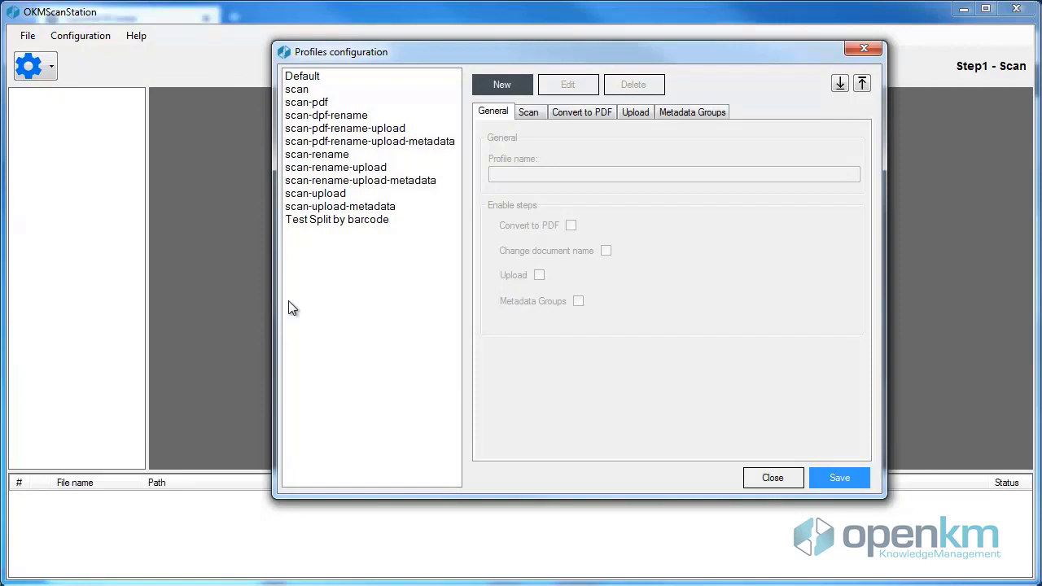
pyautogui.click(338, 132)
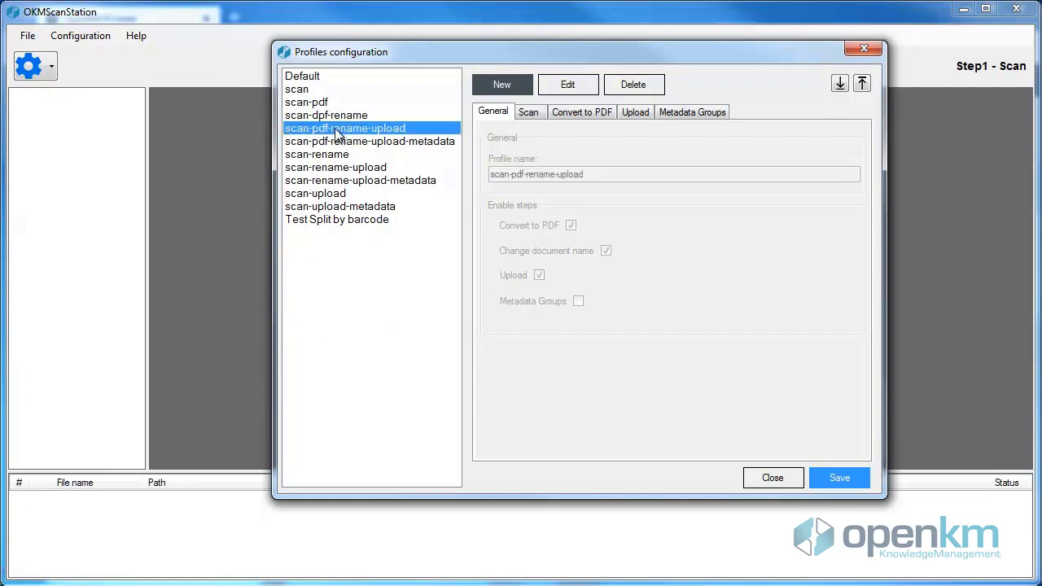
pyautogui.click(574, 89)
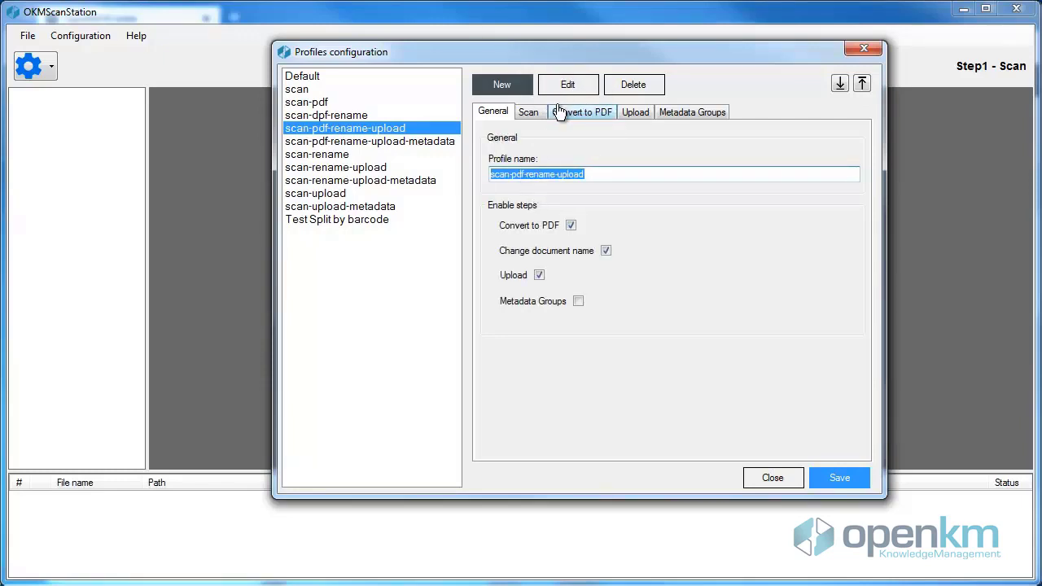
pyautogui.click(589, 114)
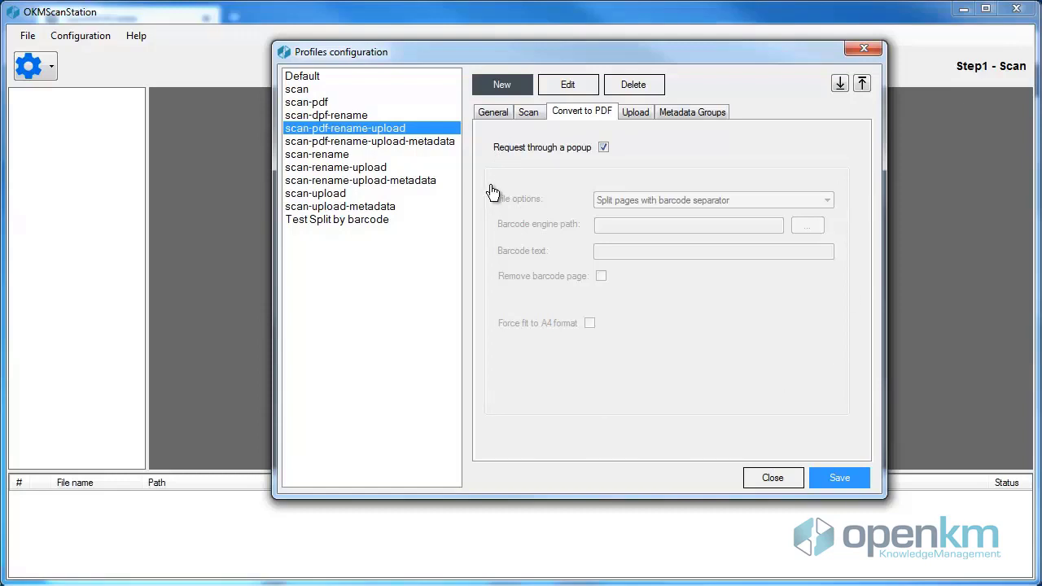
# Keep File options at Split pages with barcode separator, re-enable Request through a popup, and save.
pyautogui.click(603, 149)
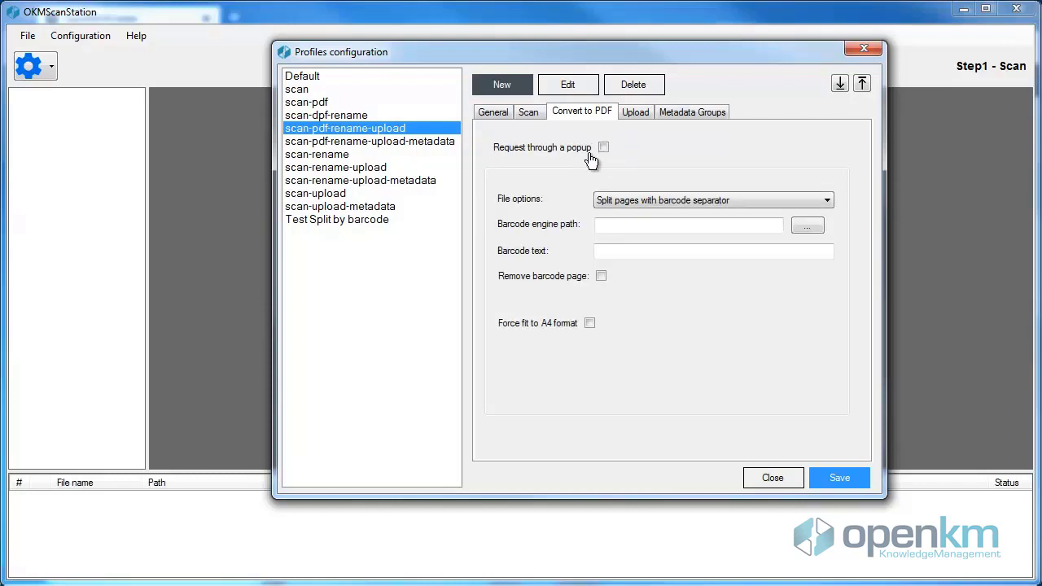
pyautogui.click(754, 202)
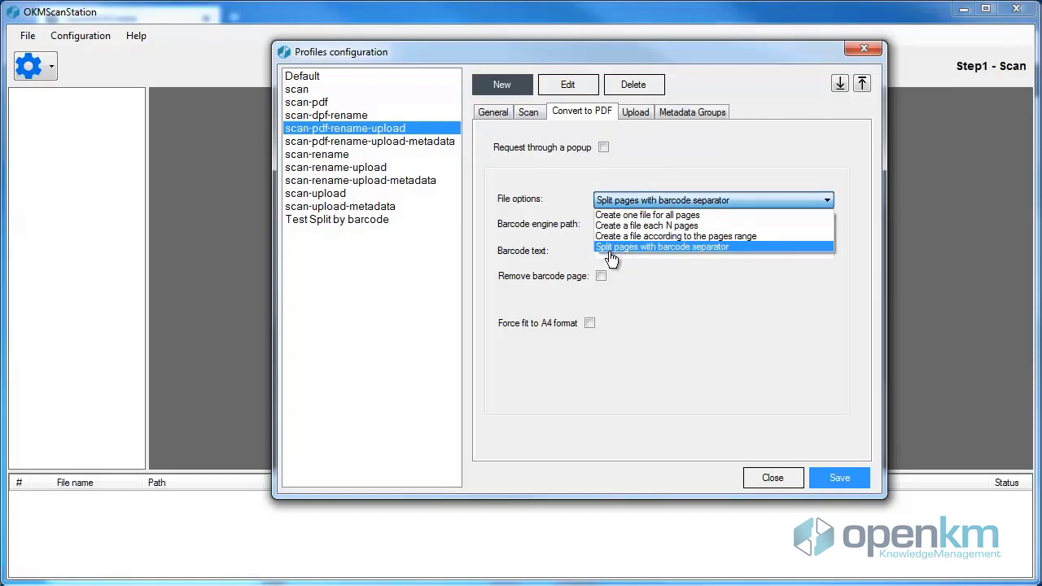
pyautogui.click(681, 248)
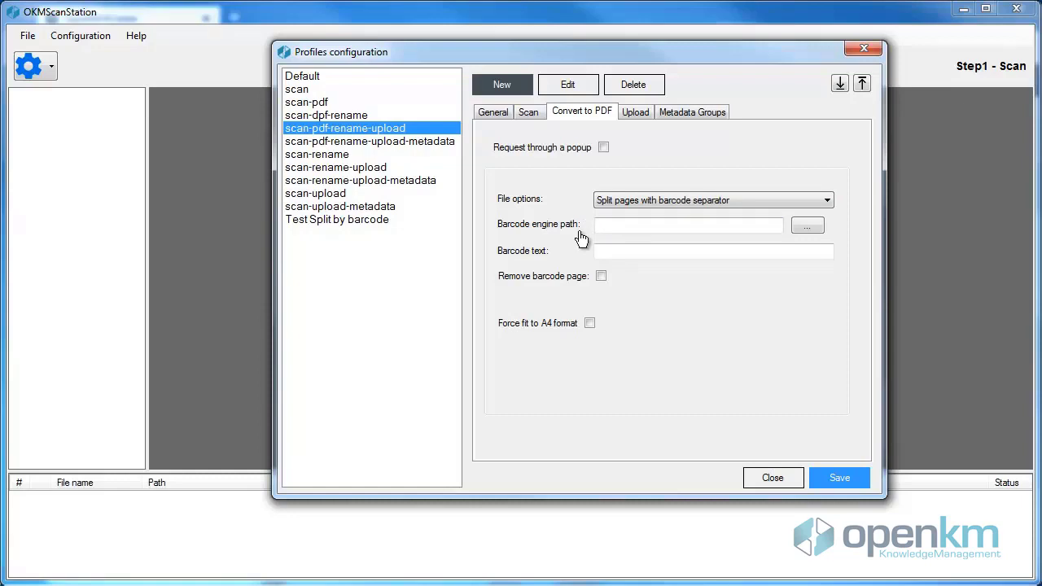
pyautogui.click(603, 150)
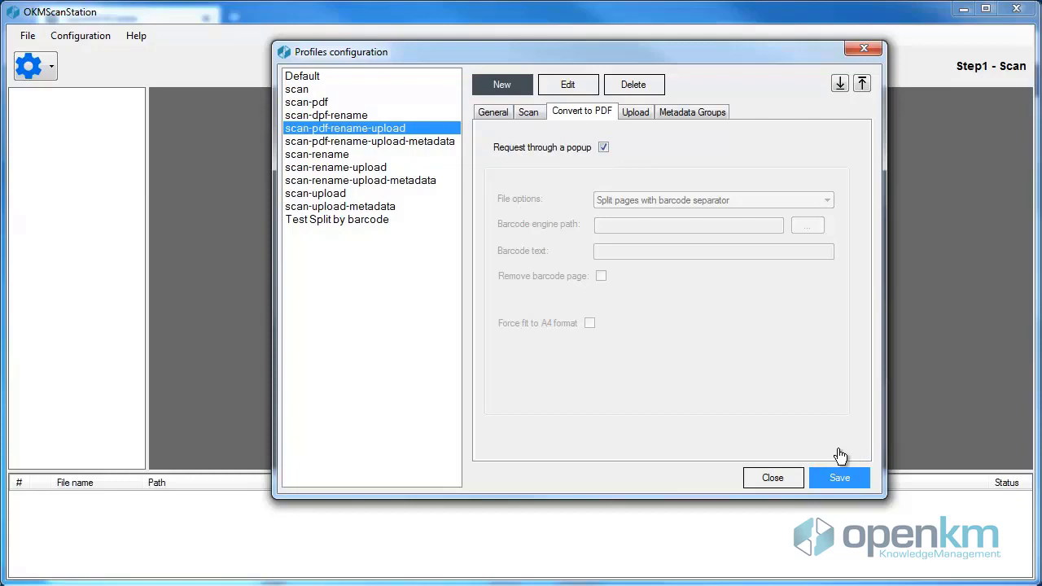
pyautogui.click(847, 478)
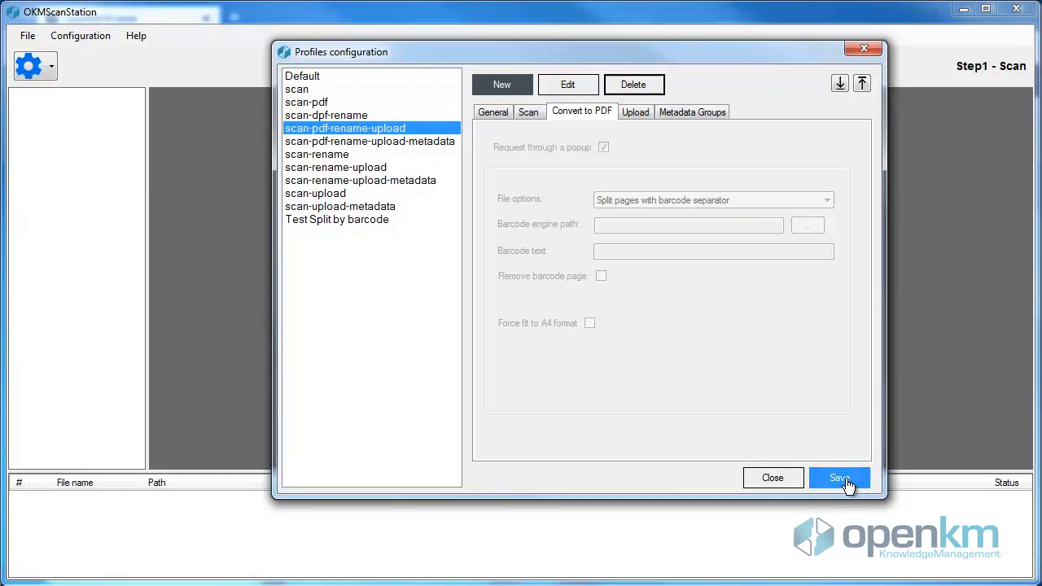
# Close the profile settings and make scan-pdf-rename-upload the active profile.
pyautogui.click(777, 479)
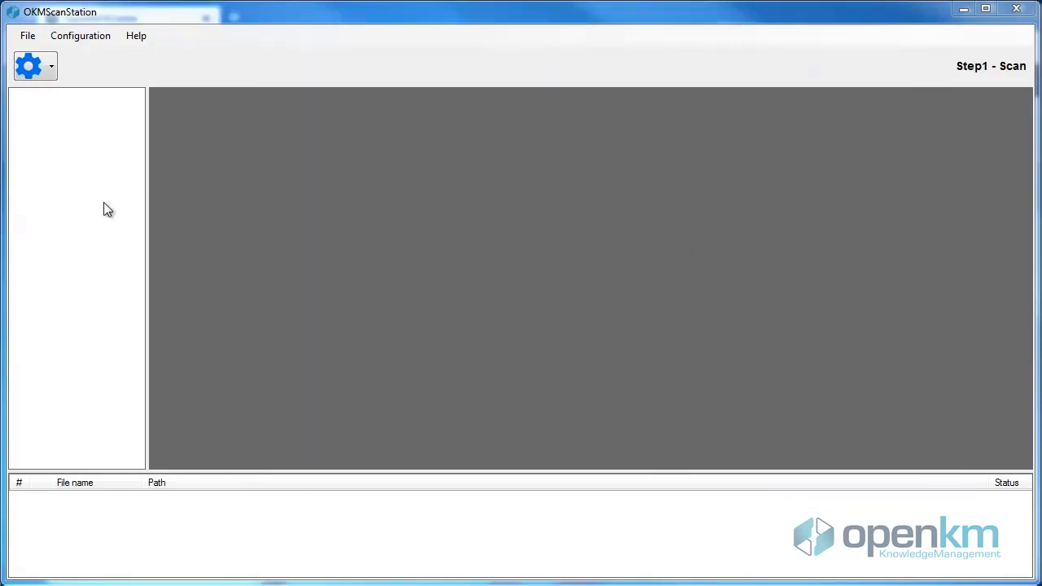
pyautogui.click(54, 74)
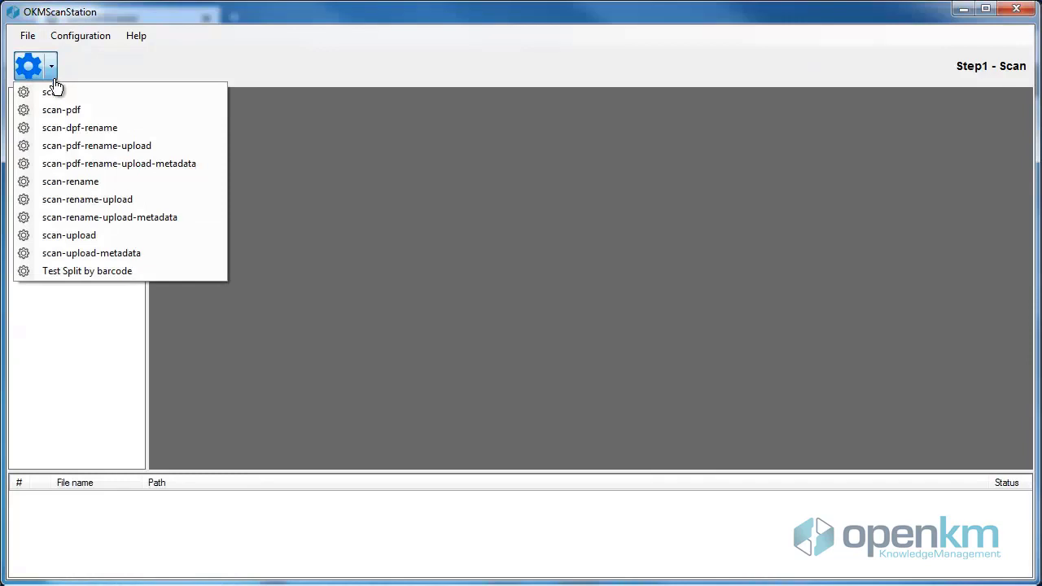
pyautogui.click(81, 154)
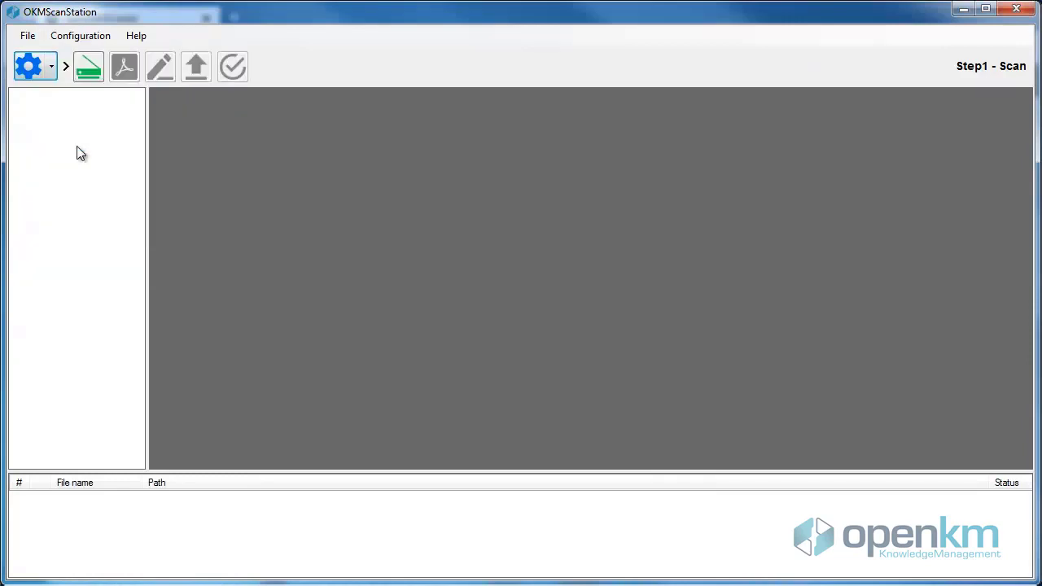
# Scan pages from Scanned-000001.jpg onward, answering Sí at each prompt, then No to finish.
pyautogui.click(85, 70)
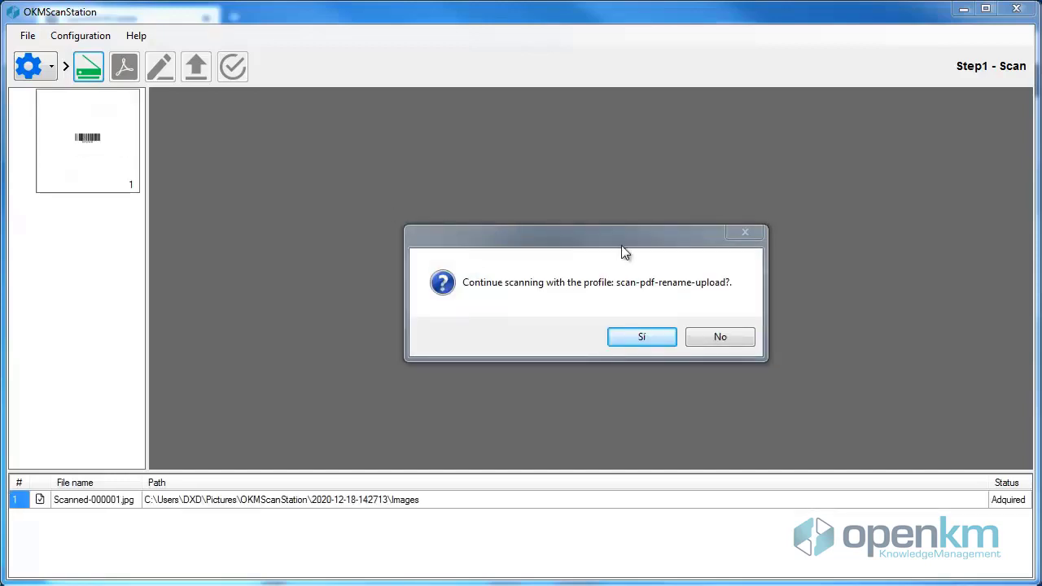
pyautogui.click(649, 338)
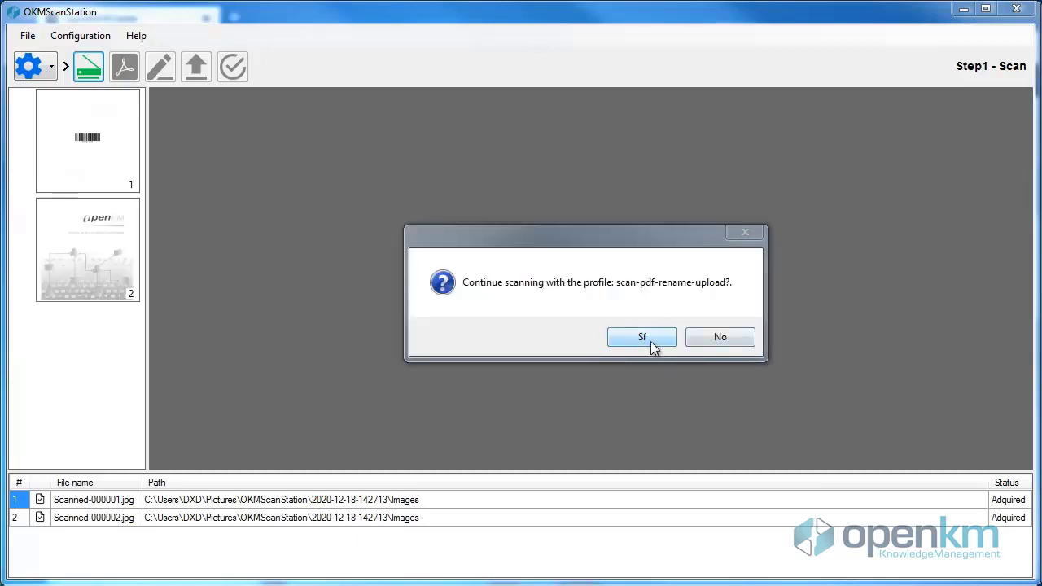
pyautogui.click(652, 341)
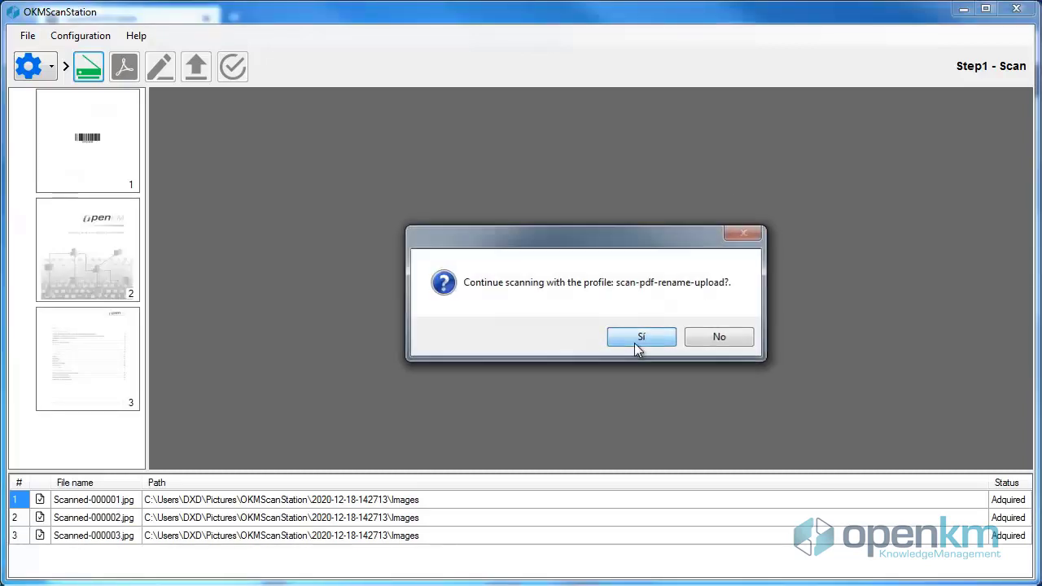
pyautogui.click(639, 341)
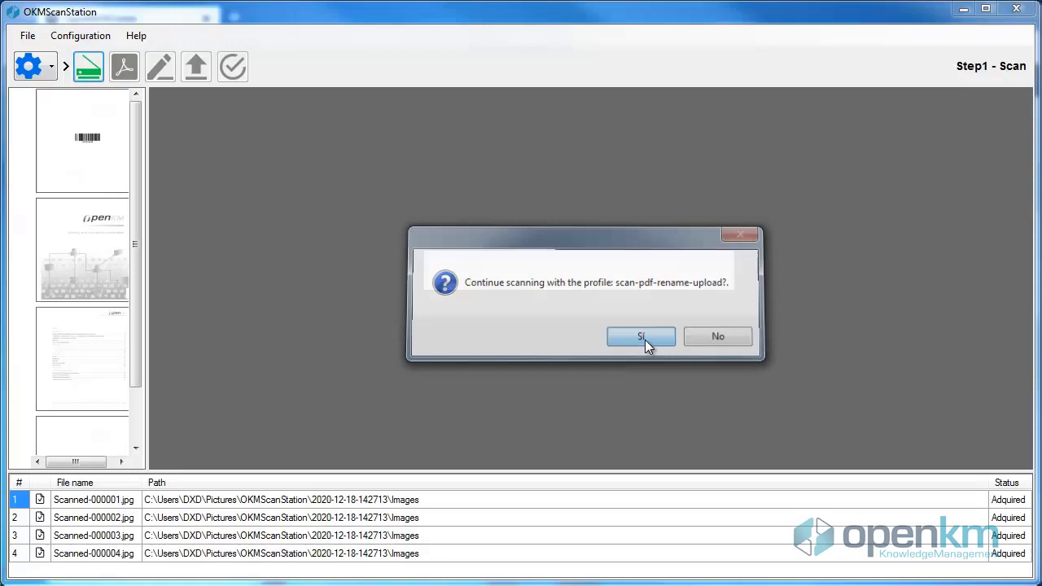
pyautogui.click(646, 342)
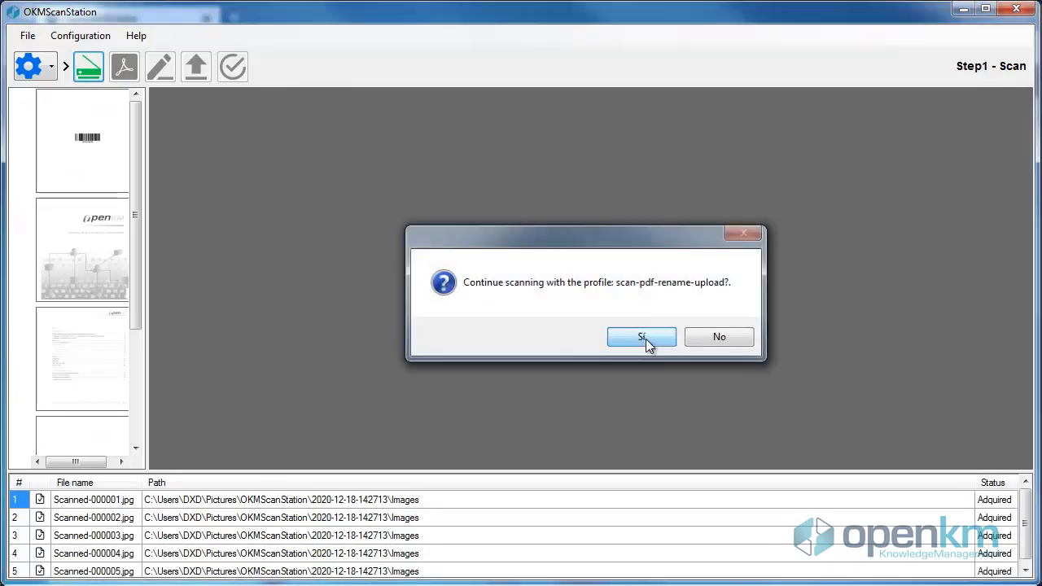
pyautogui.click(646, 342)
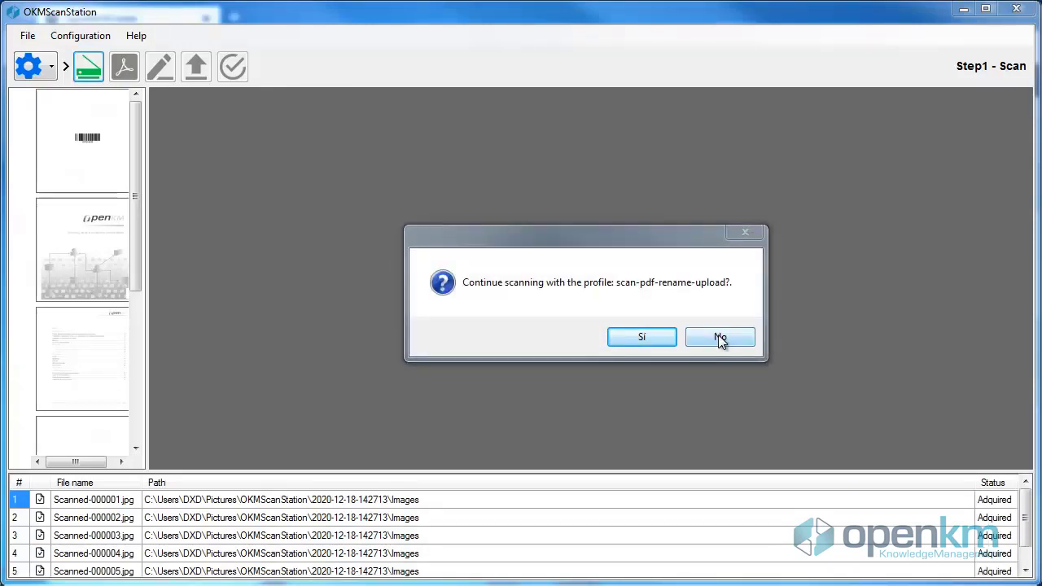
pyautogui.click(721, 338)
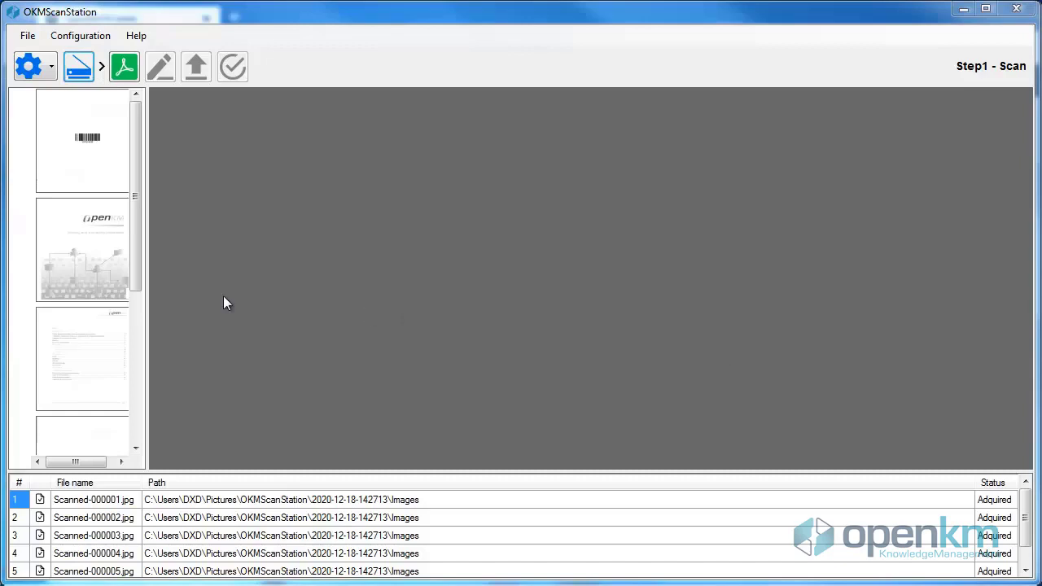
# Widen the thumbnail panel, preview barcode pages 1 and 4, and turn page 4 upright.
pyautogui.moveTo(144, 163); pyautogui.dragTo(163, 144)
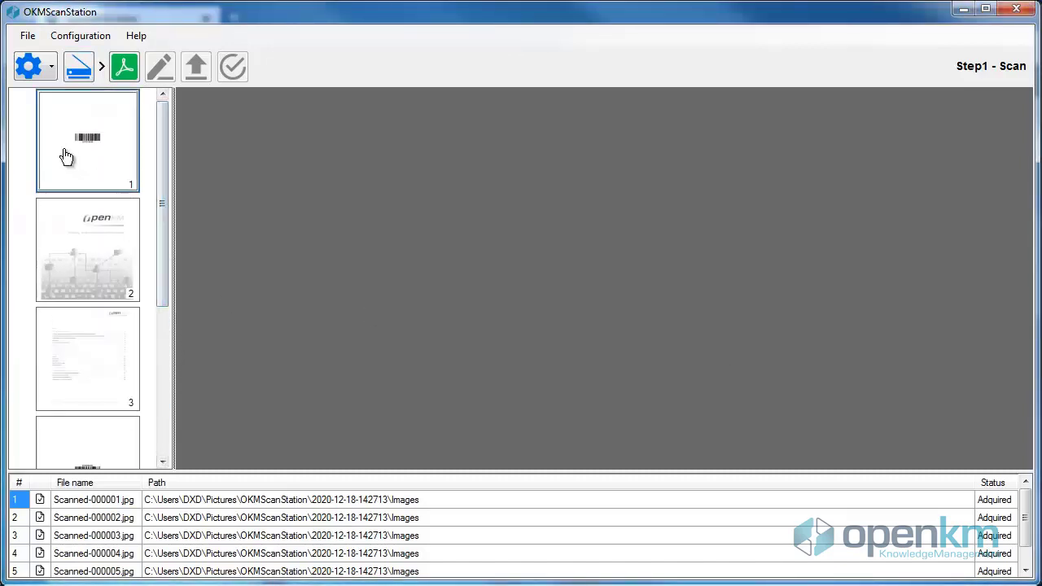
pyautogui.click(90, 154)
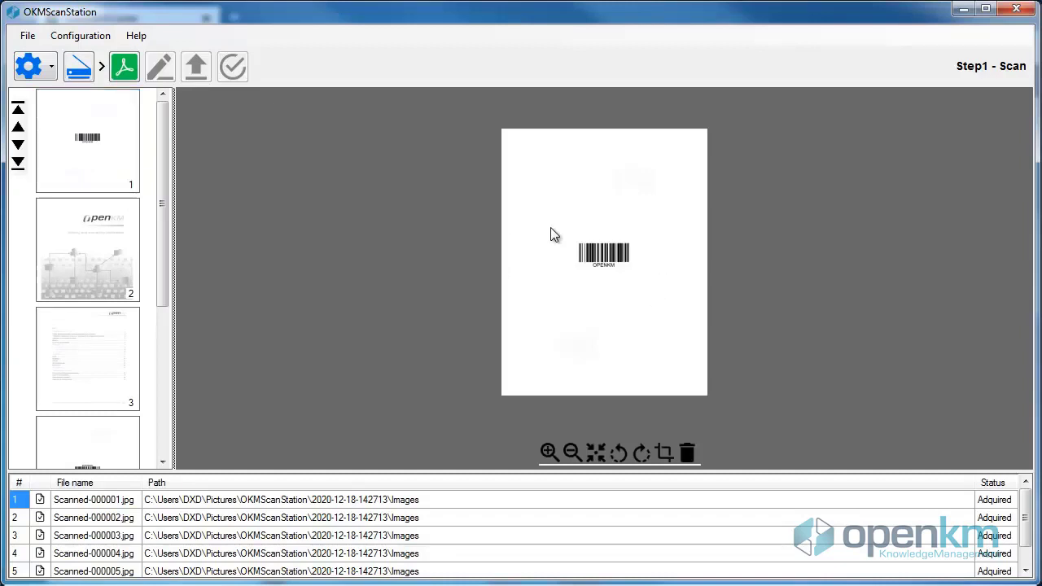
pyautogui.moveTo(162, 196); pyautogui.dragTo(163, 332)
pyautogui.click(83, 210)
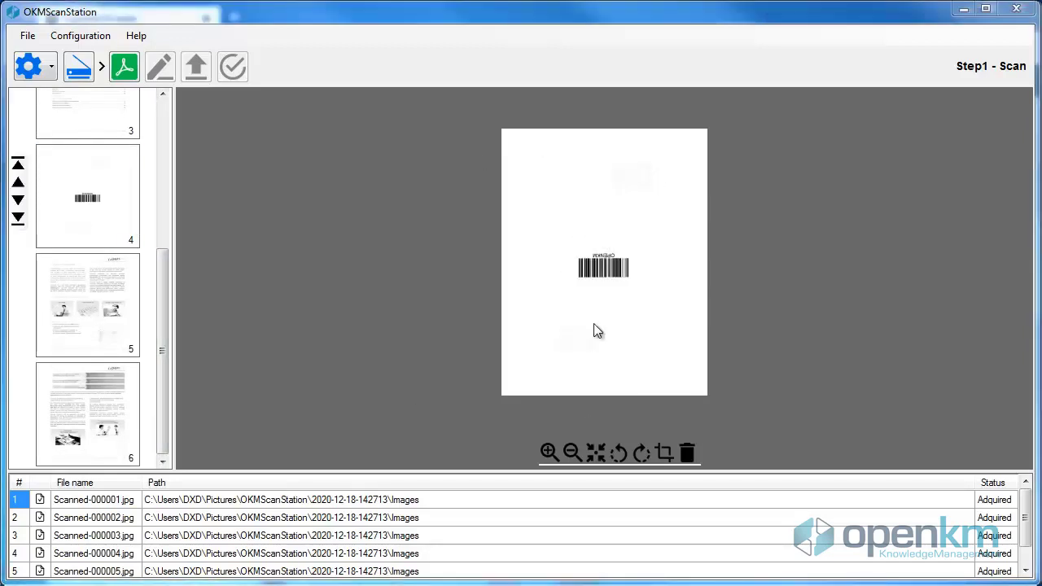
pyautogui.doubleClick(641, 453)
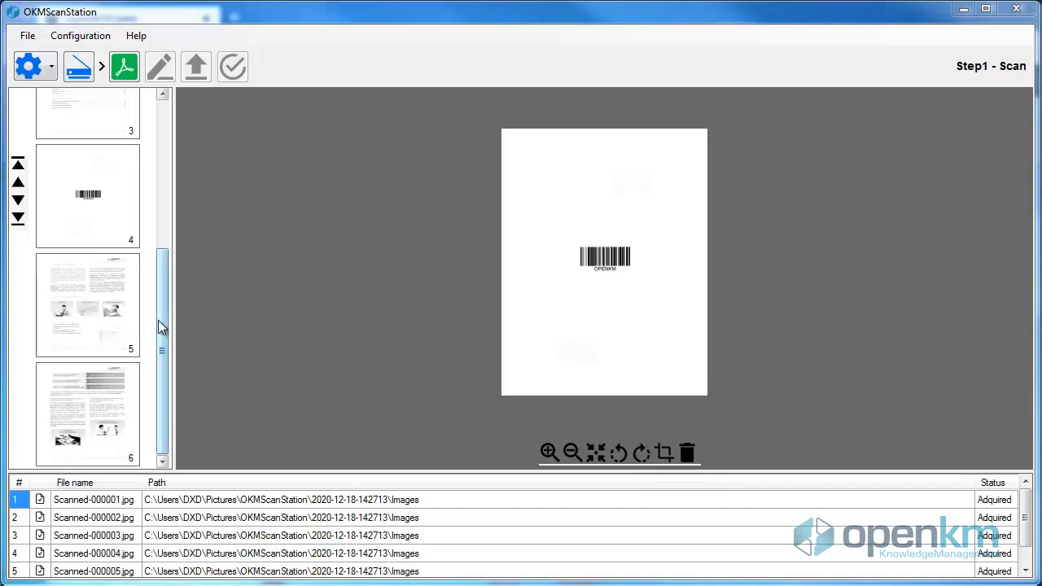
pyautogui.moveTo(166, 333); pyautogui.dragTo(166, 185)
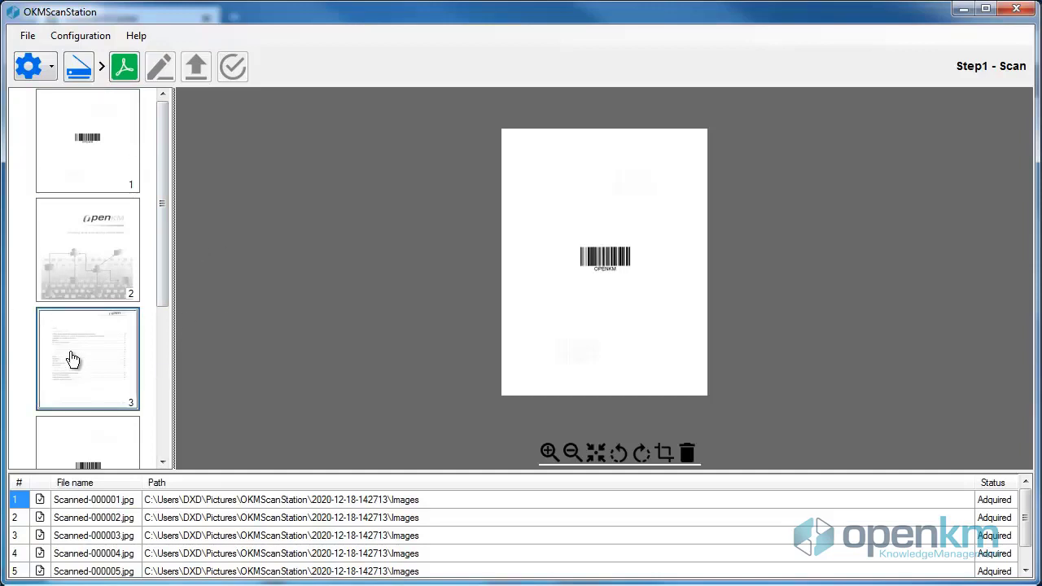
# Convert to PDF split at barcode separators, using ZBar's zbarimg.exe and barcode text OPENKM.
pyautogui.click(129, 71)
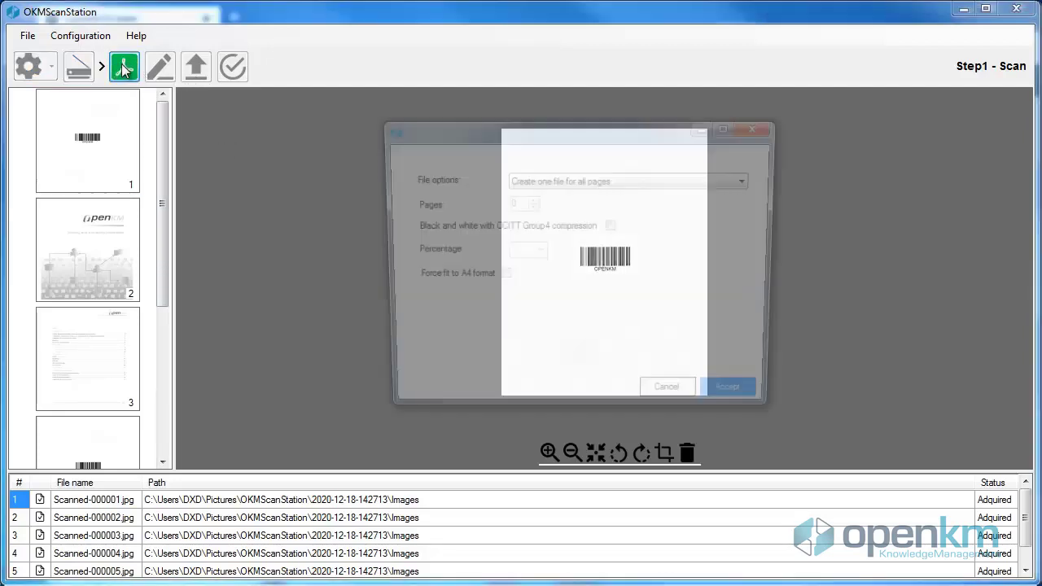
pyautogui.click(603, 181)
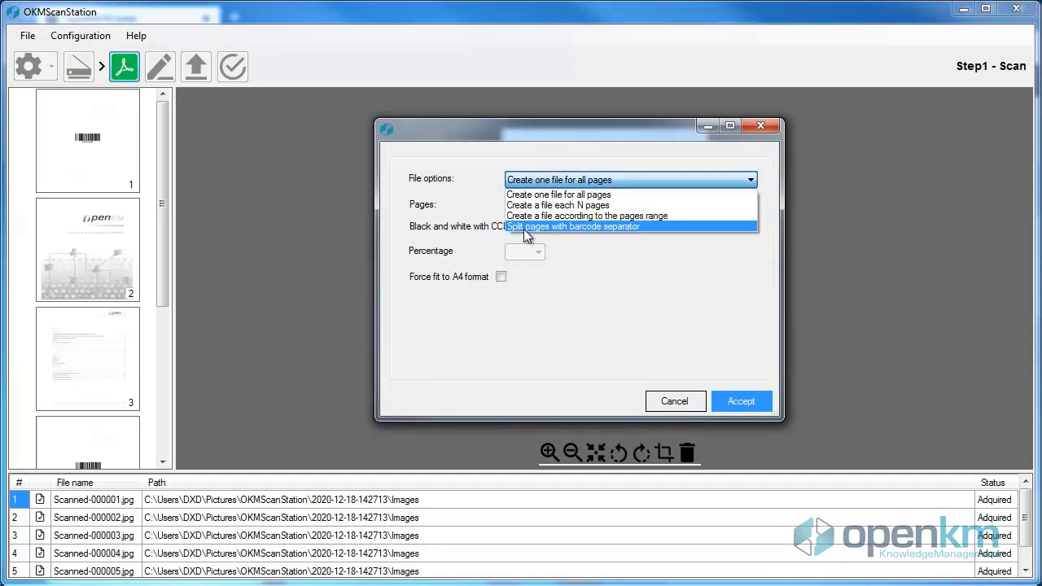
pyautogui.click(552, 228)
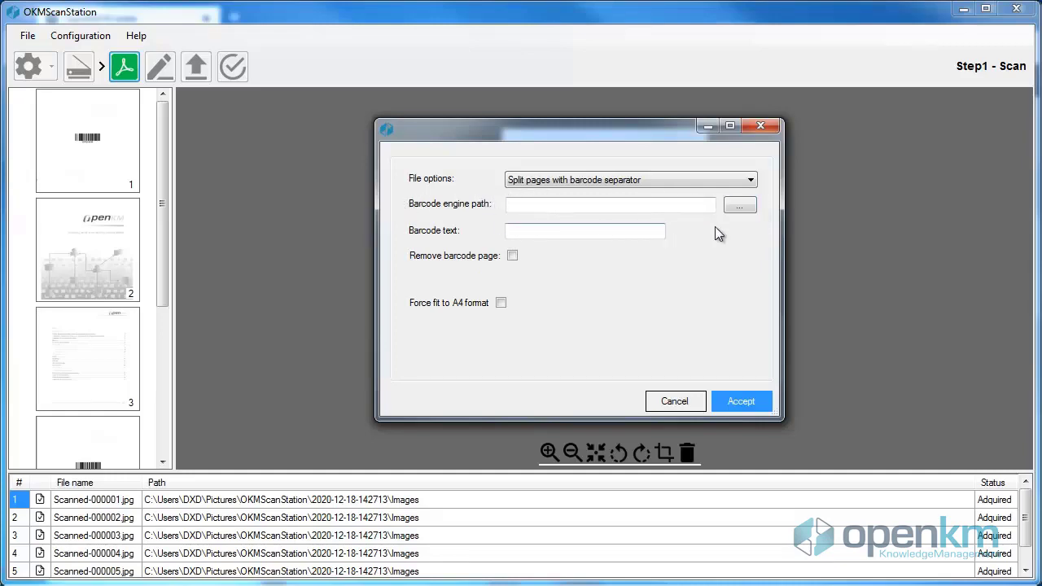
pyautogui.click(739, 205)
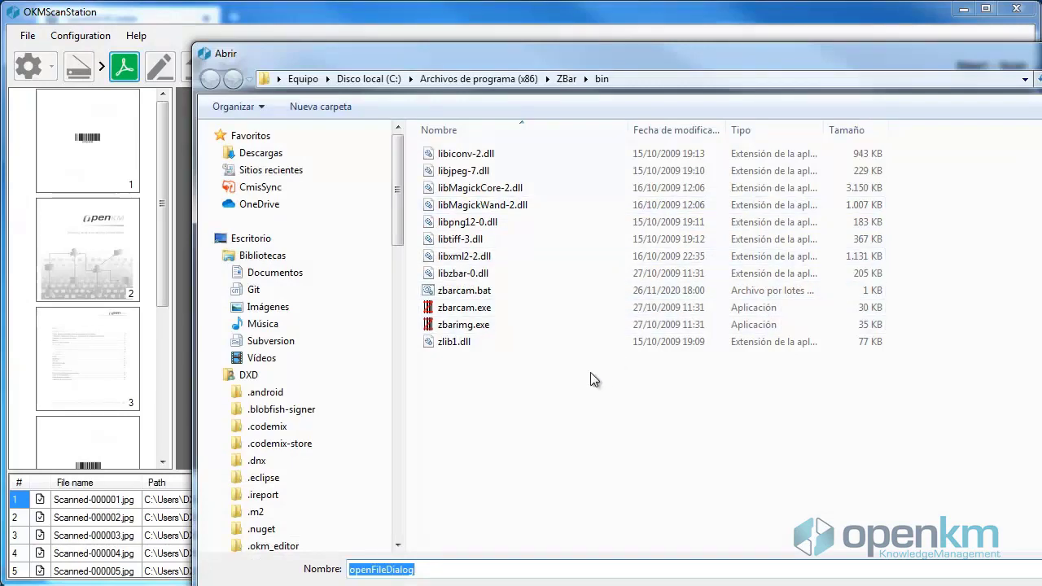
pyautogui.click(456, 325)
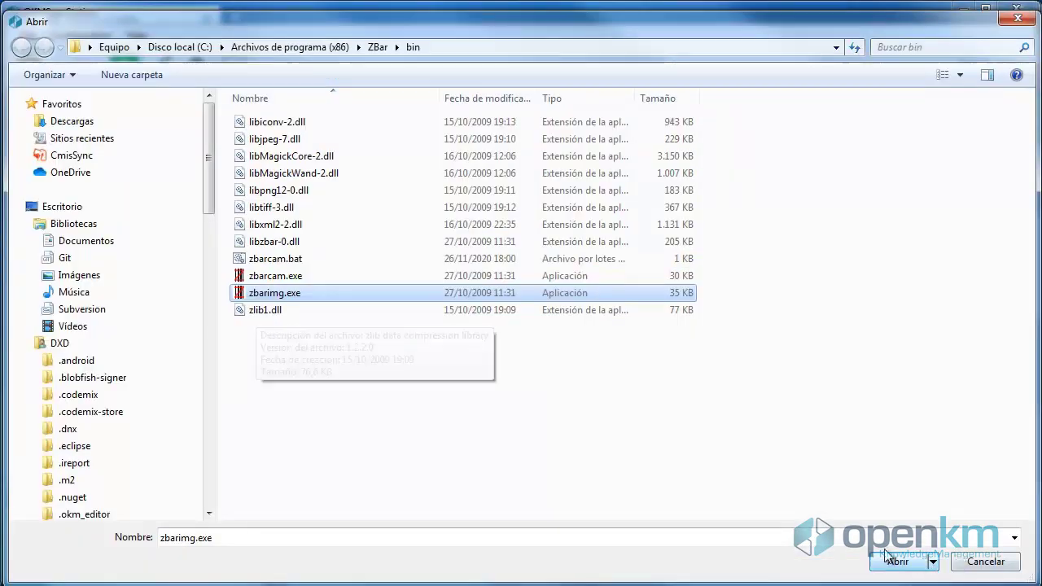
pyautogui.click(899, 562)
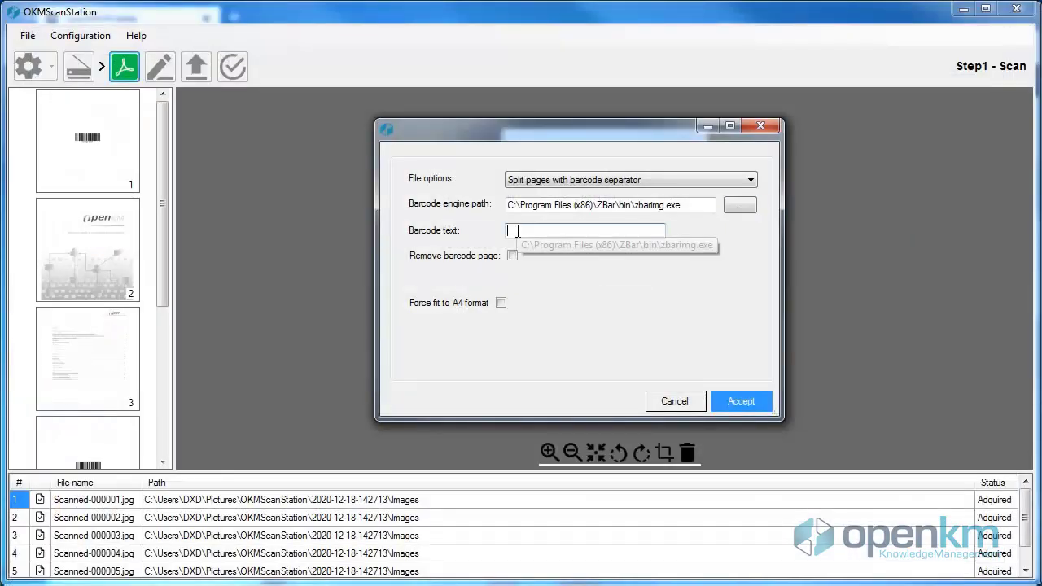
pyautogui.click(520, 230)
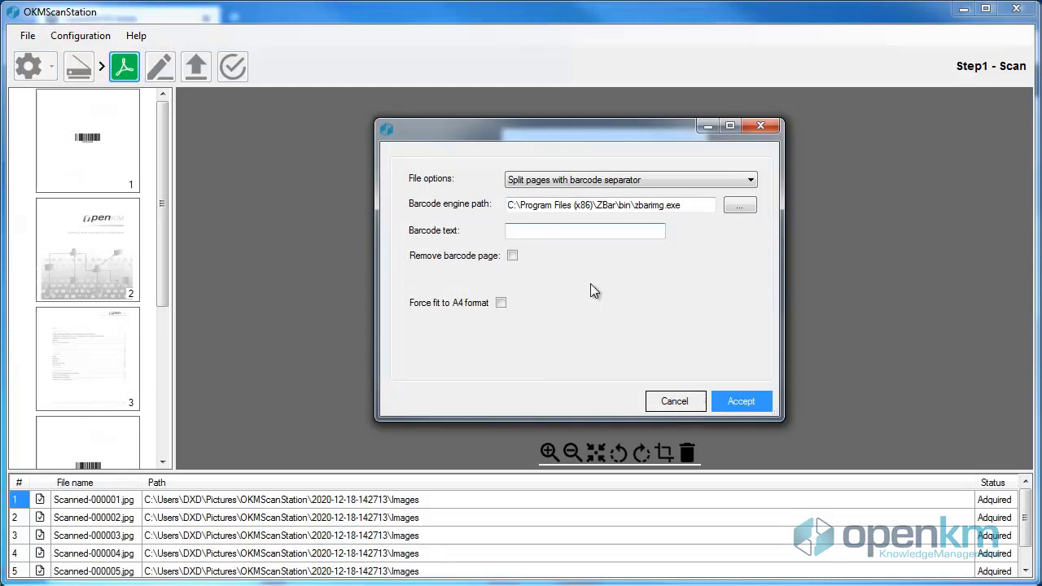
pyautogui.write('OPENKM')
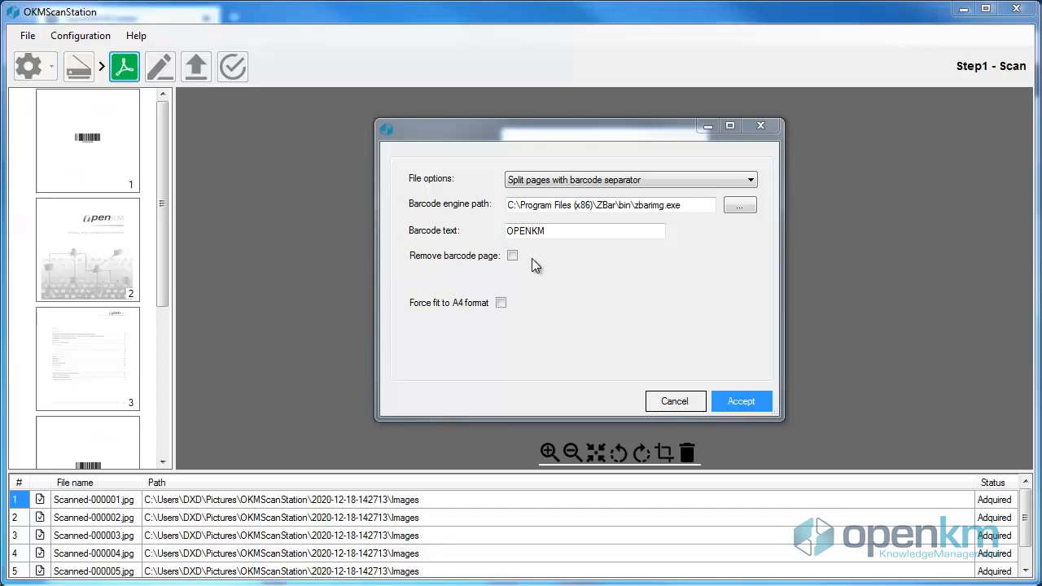
pyautogui.click(729, 407)
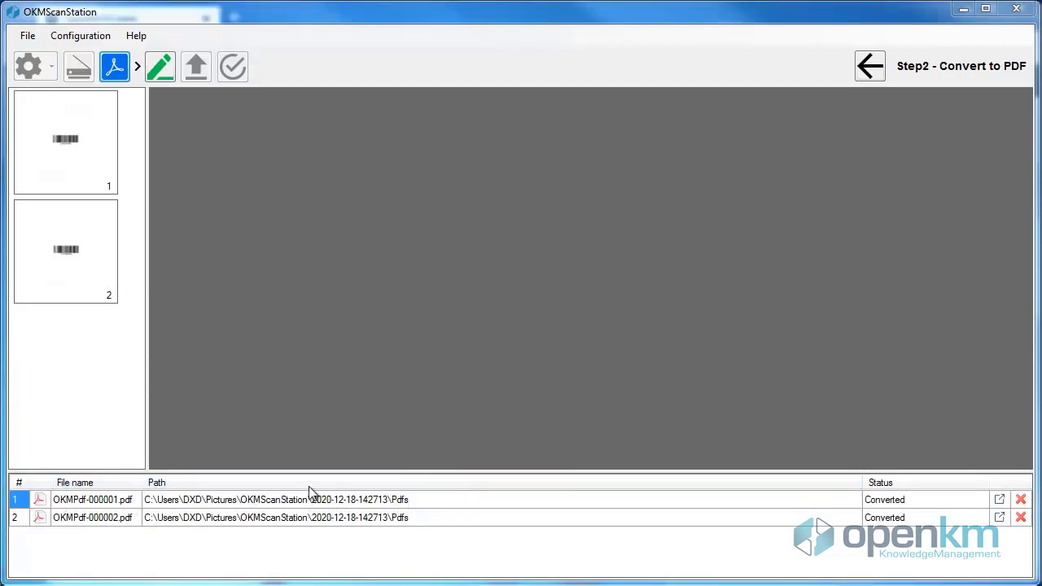
# Preview OKMPdf-000001.pdf and OKMPdf-000002.pdf, then return to Step1 - Scan.
pyautogui.click(72, 145)
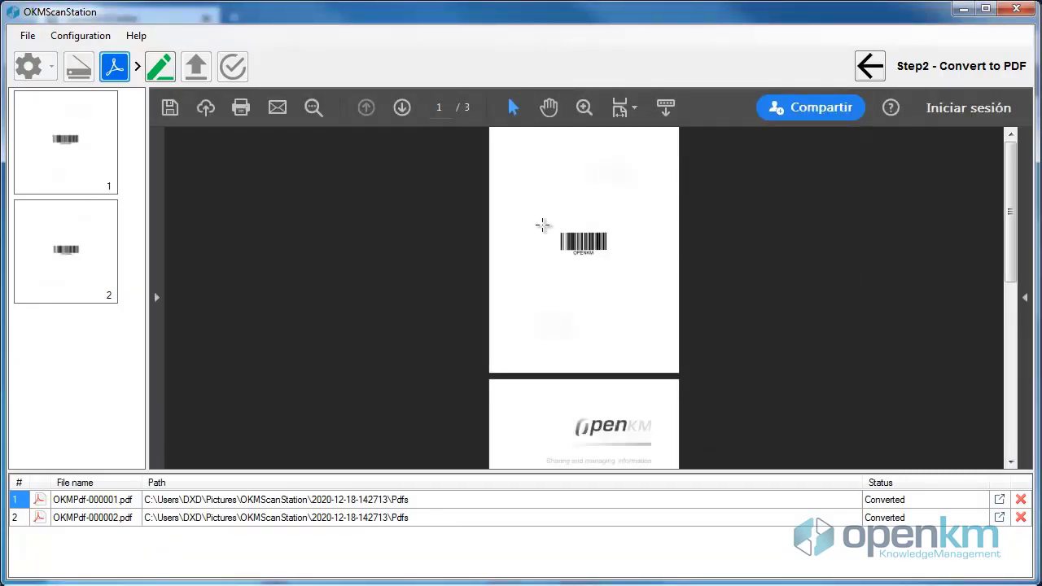
pyautogui.scroll(-3, 784, 250)
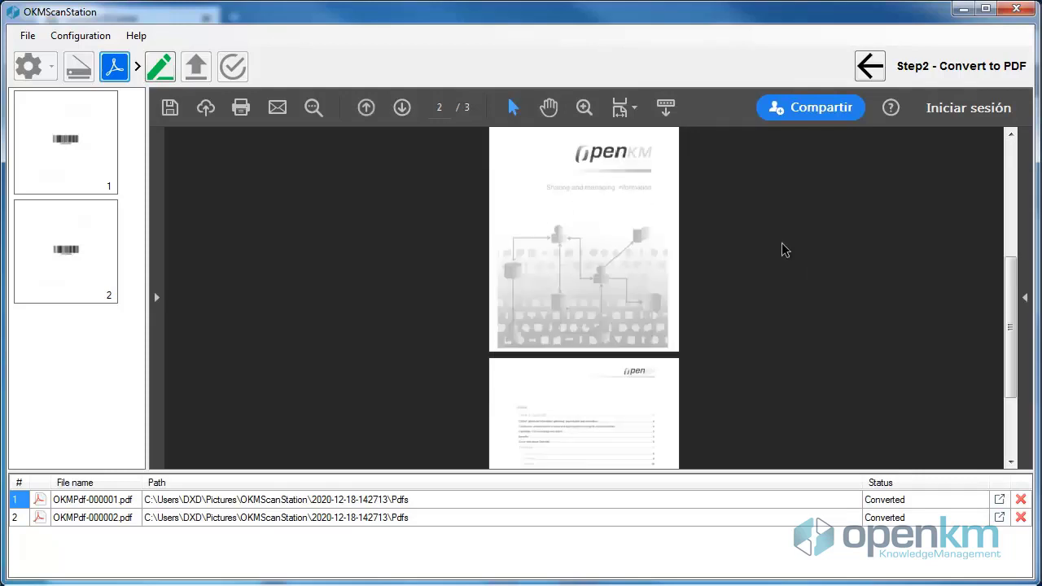
pyautogui.scroll(-2, 783, 250)
pyautogui.scroll(3, 784, 250)
pyautogui.click(65, 244)
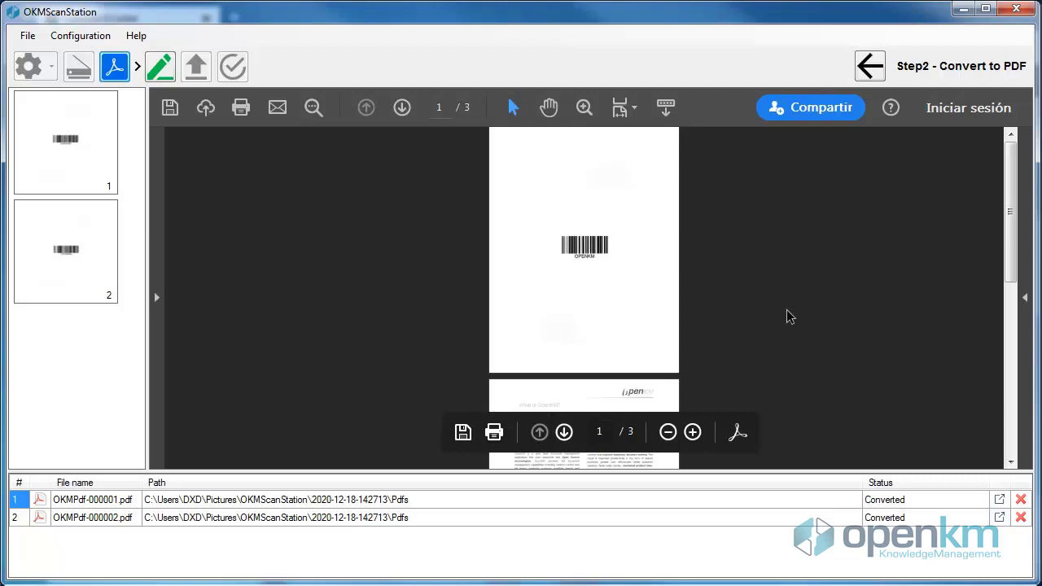
pyautogui.scroll(-5, 725, 276)
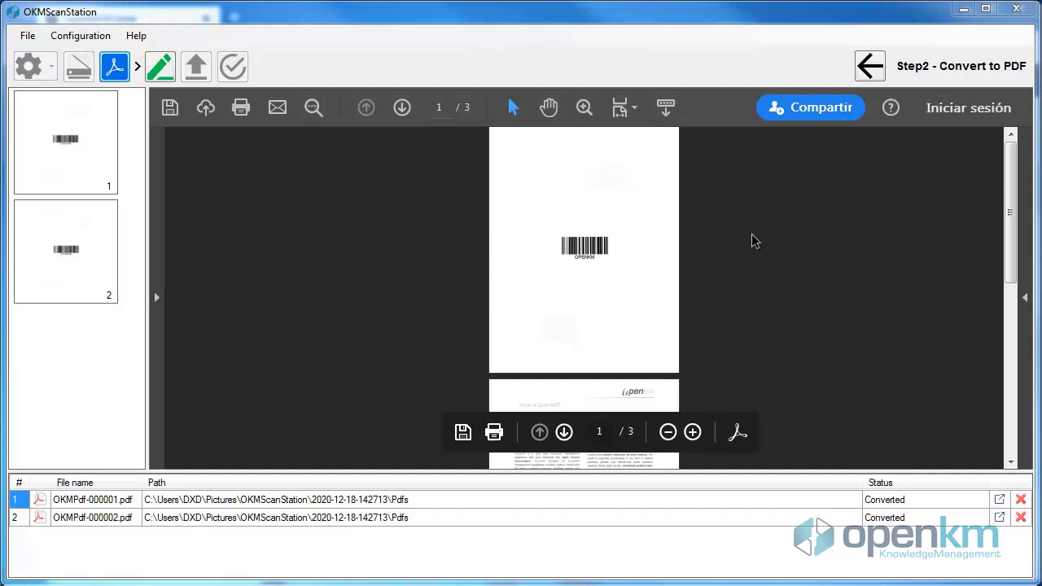
pyautogui.click(869, 65)
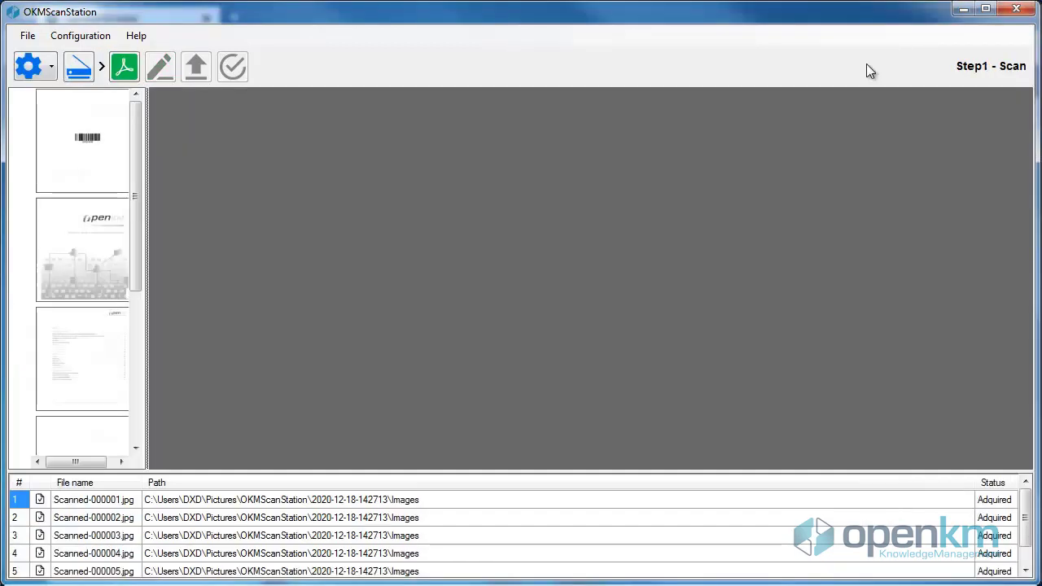
# Convert to PDF again with barcode-separator splitting and Remove barcode page enabled.
pyautogui.click(126, 67)
pyautogui.click(631, 179)
pyautogui.click(609, 226)
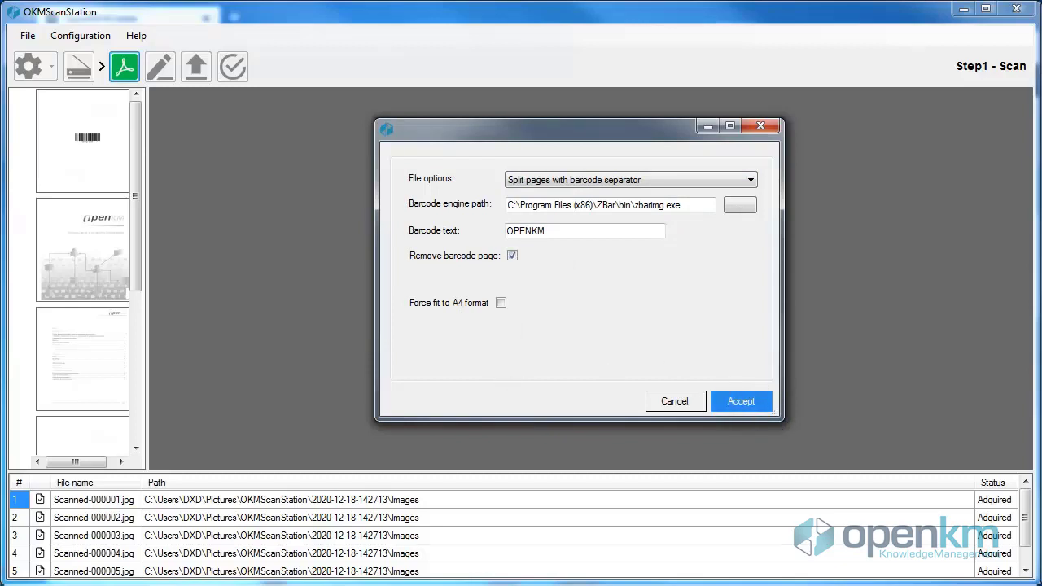
pyautogui.press('Return')
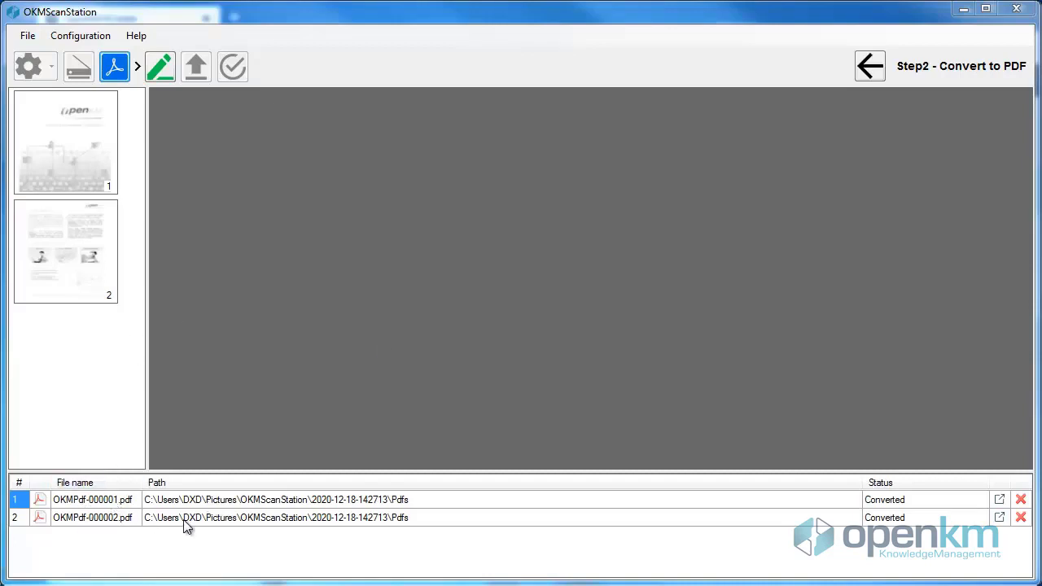
# Preview both new PDFs, then advance to Step3 - Change name.
pyautogui.click(66, 139)
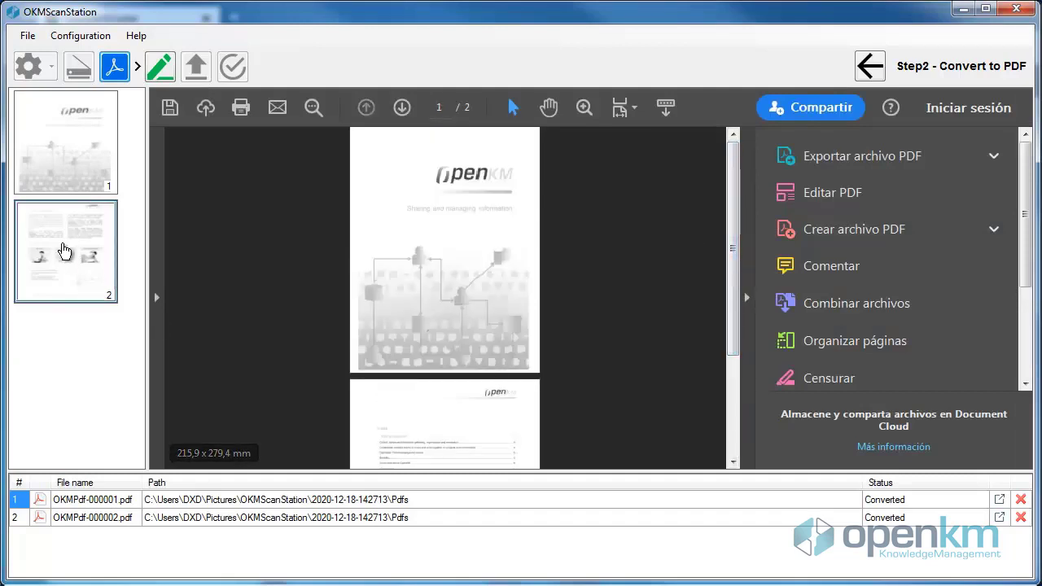
pyautogui.click(65, 251)
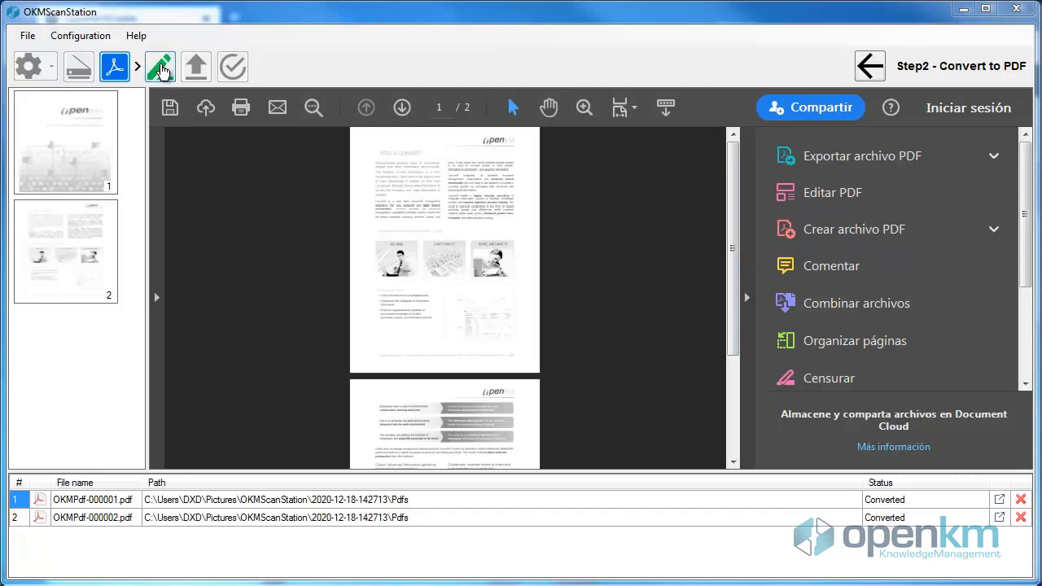
pyautogui.click(160, 68)
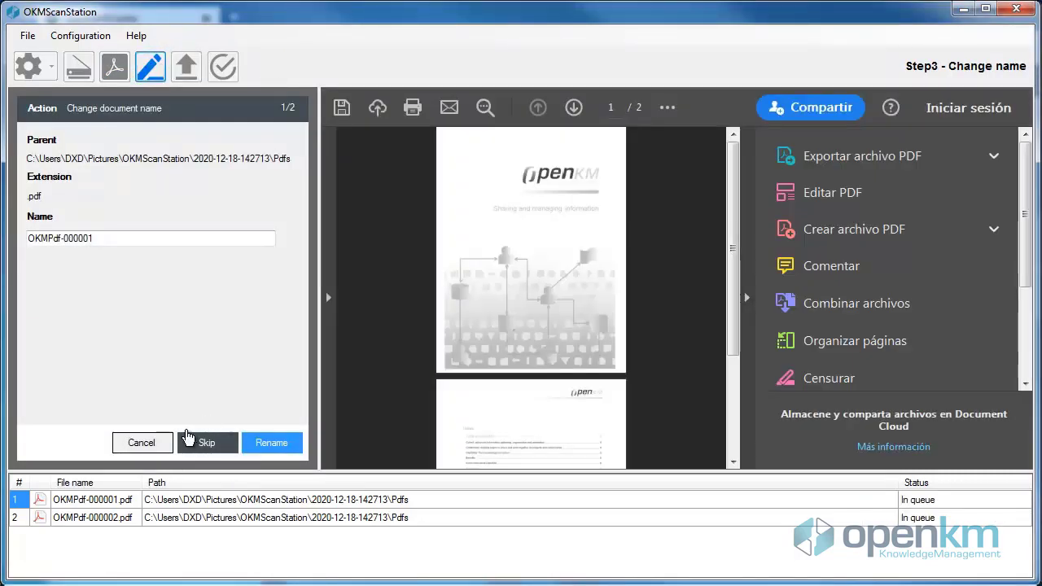
# Keep the current names of both PDFs by skipping renaming for each.
pyautogui.click(208, 442)
pyautogui.click(663, 337)
pyautogui.click(189, 65)
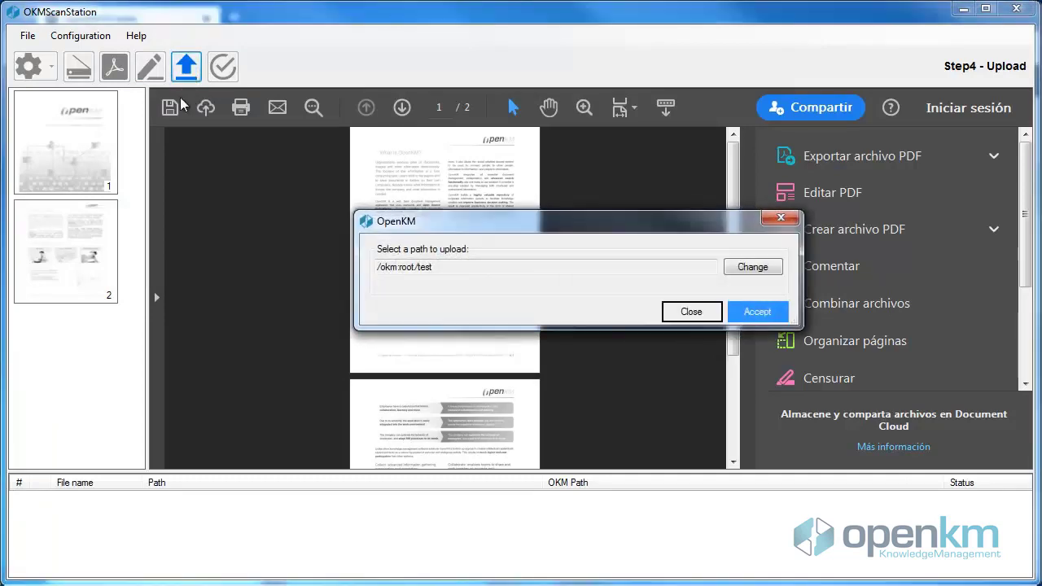
# Upload both PDFs to /okm:root/test, then finalize the batch back to Step1 - Scan.
pyautogui.click(754, 267)
pyautogui.doubleClick(395, 144)
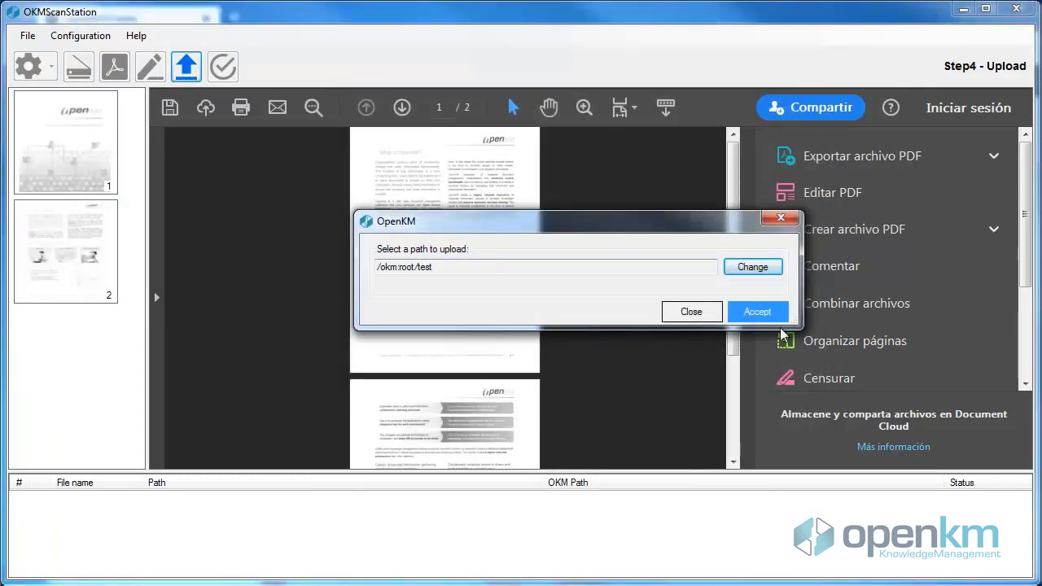
pyautogui.click(764, 314)
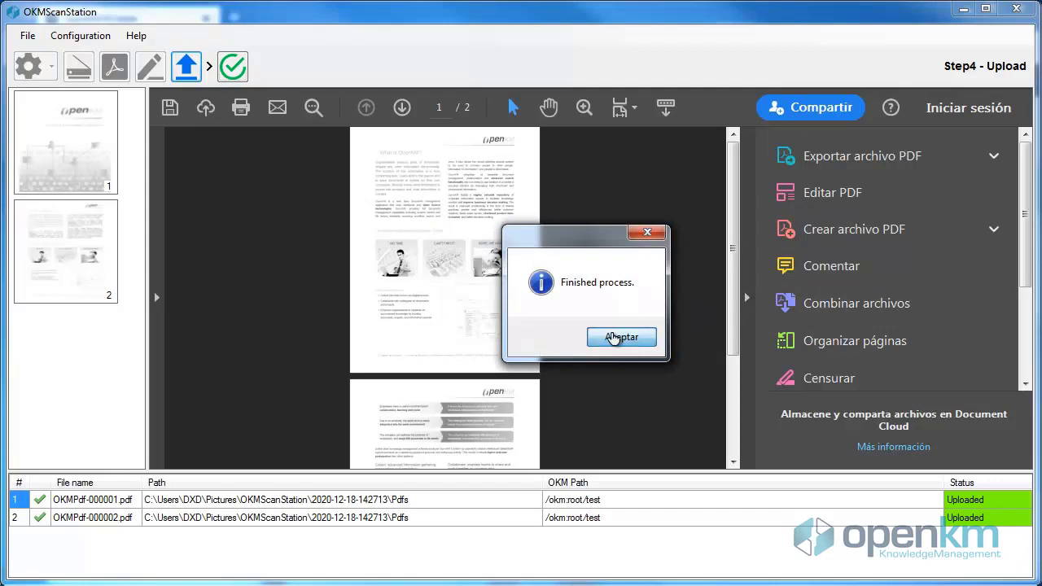
pyautogui.click(613, 336)
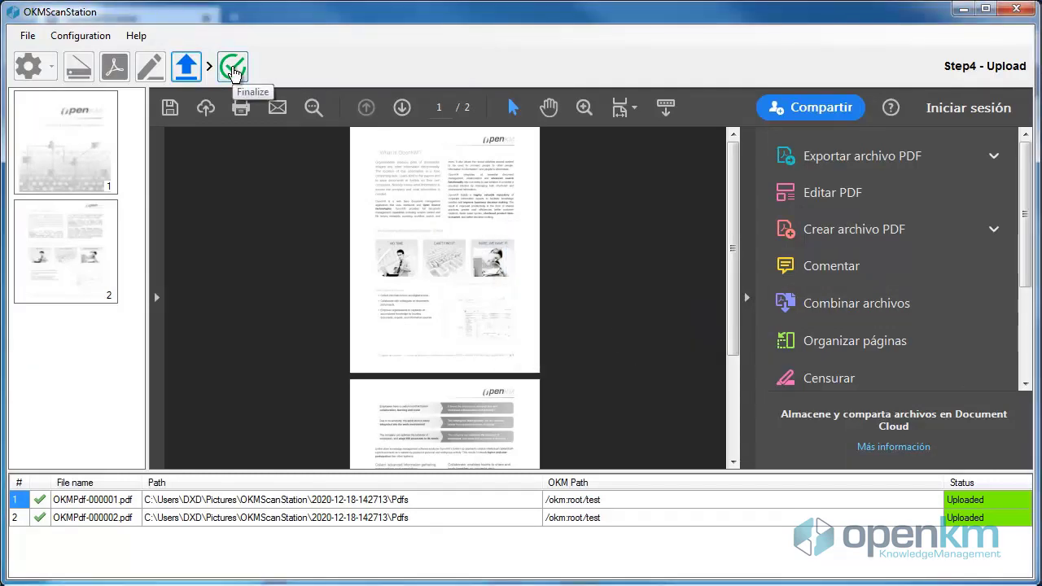
pyautogui.click(232, 69)
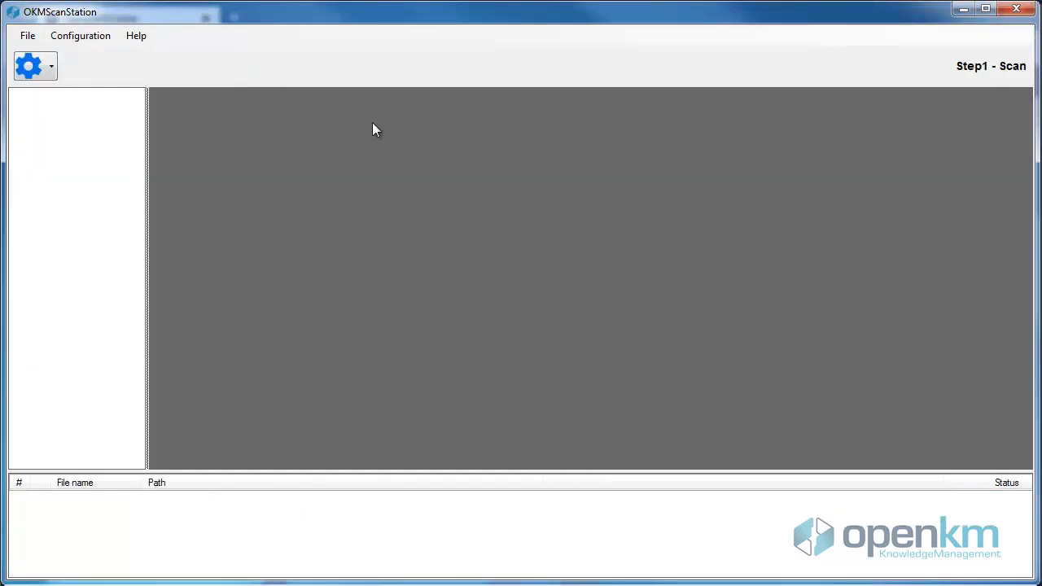